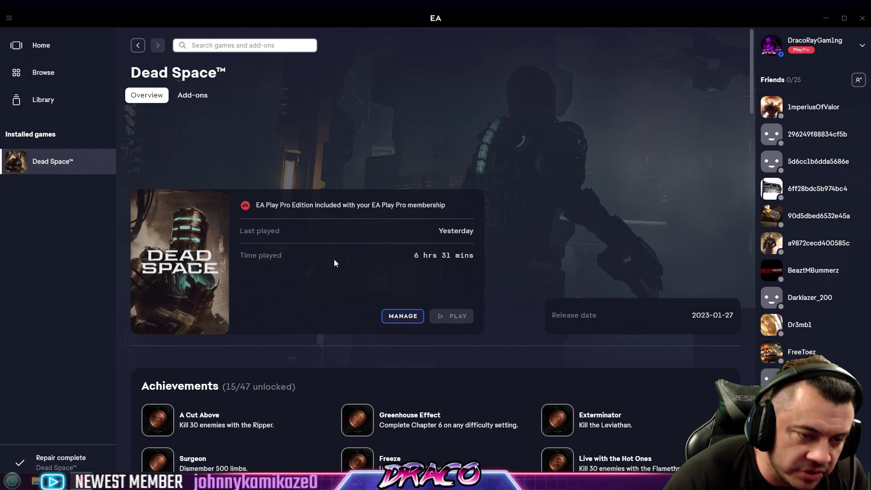
Step: Open Dead Space's properties from MANAGE to show its Program Files (x86)\Origin Games install location
click(401, 321)
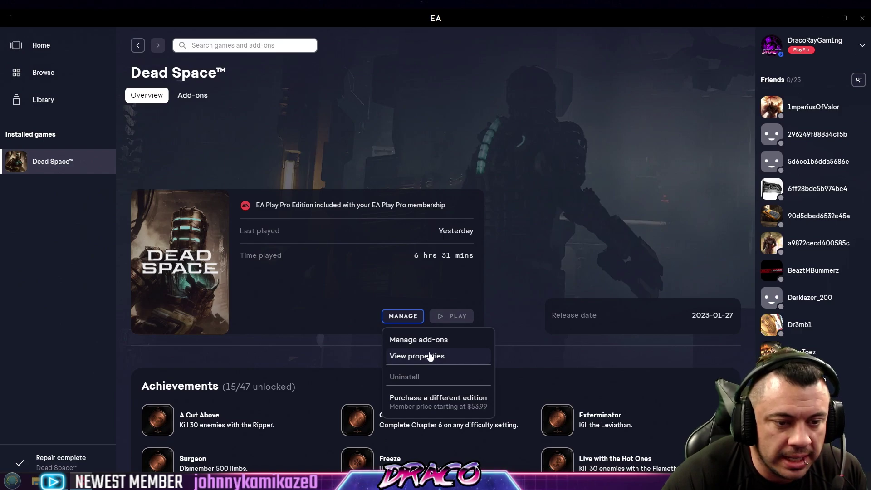
click(409, 319)
click(409, 319)
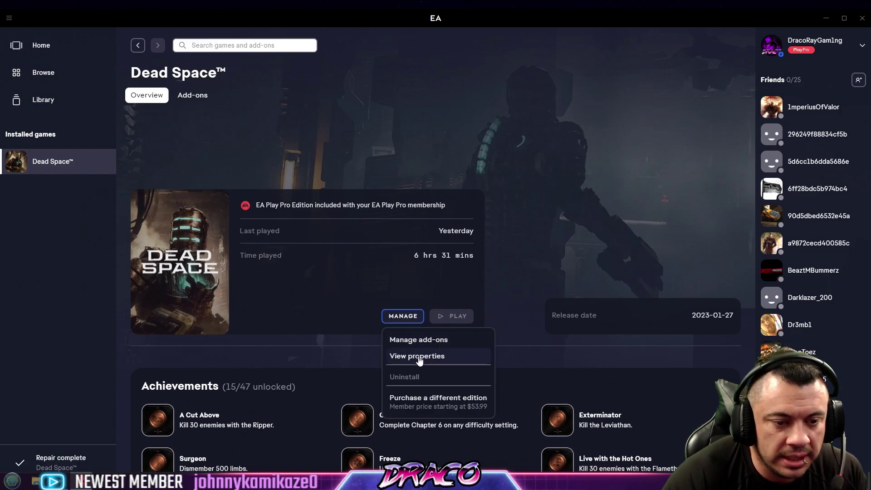
click(419, 358)
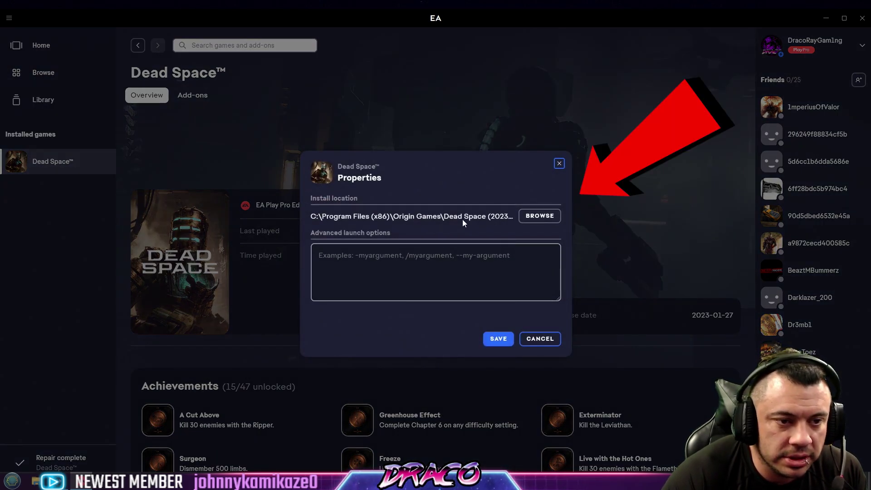
Step: Browse to Dead Space's install folder and open the Dead Space.exe Properties dialog
click(541, 216)
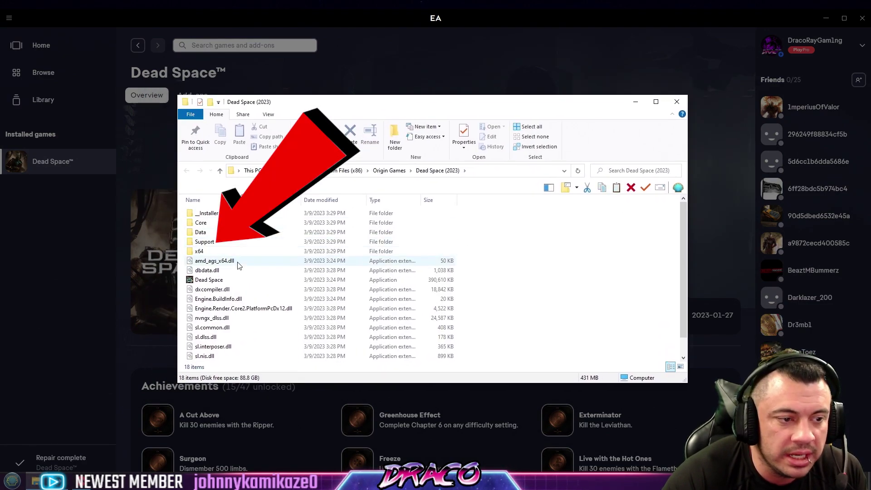
click(216, 281)
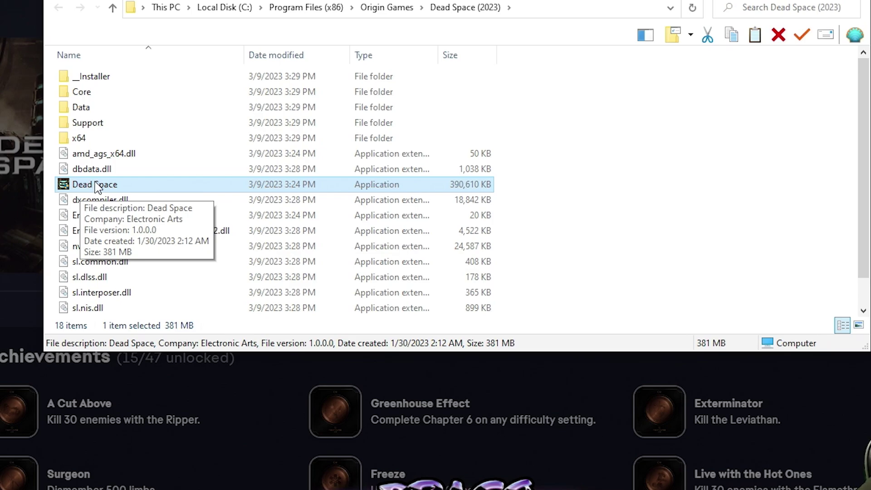
right_click(96, 187)
click(141, 171)
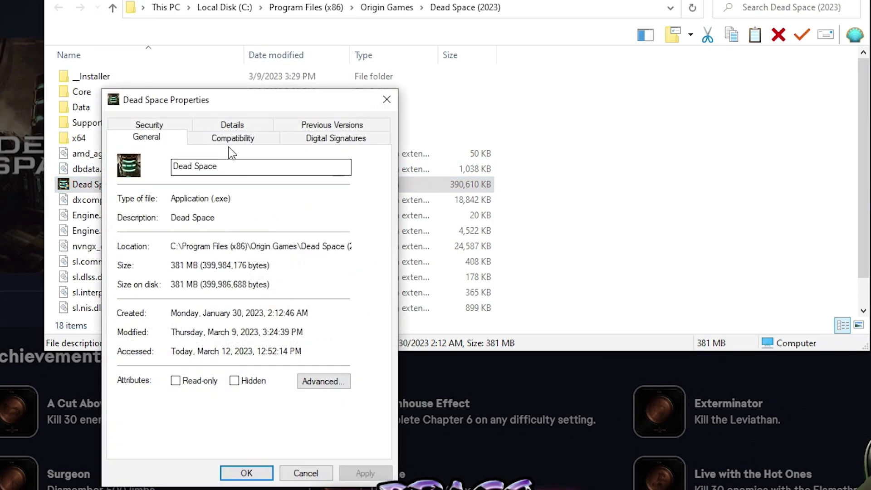
Step: Tick 'Run this program as an administrator' on the Compatibility tab, then apply and close
click(285, 139)
click(261, 138)
click(157, 372)
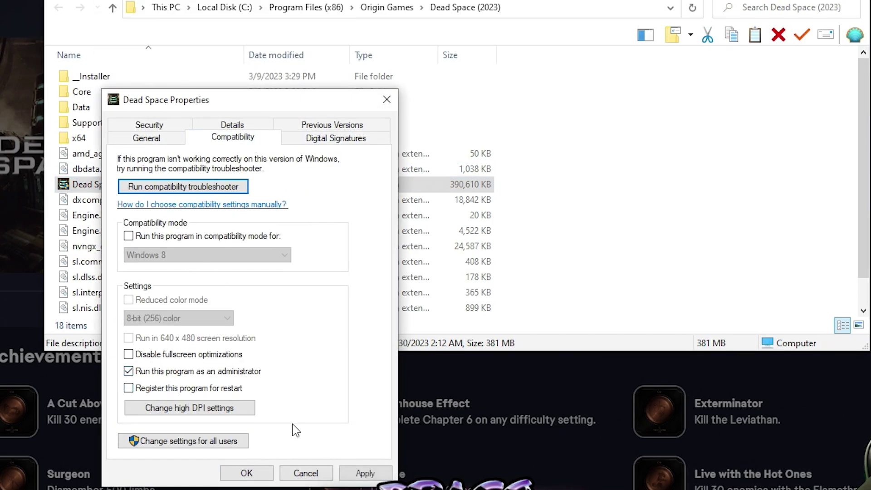
click(366, 473)
click(246, 474)
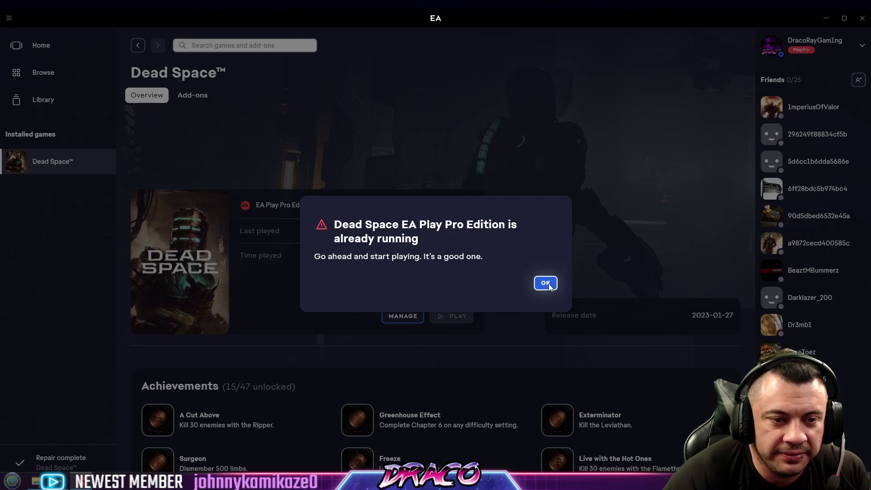
Step: Dismiss the already-running warning and recheck Dead Space.exe's Compatibility tab, cancelling without changes
click(545, 284)
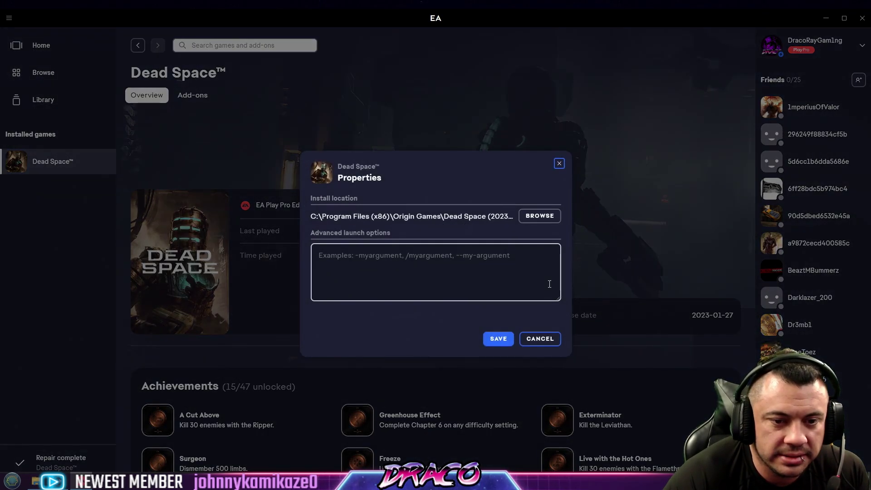
click(540, 217)
right_click(222, 280)
click(246, 270)
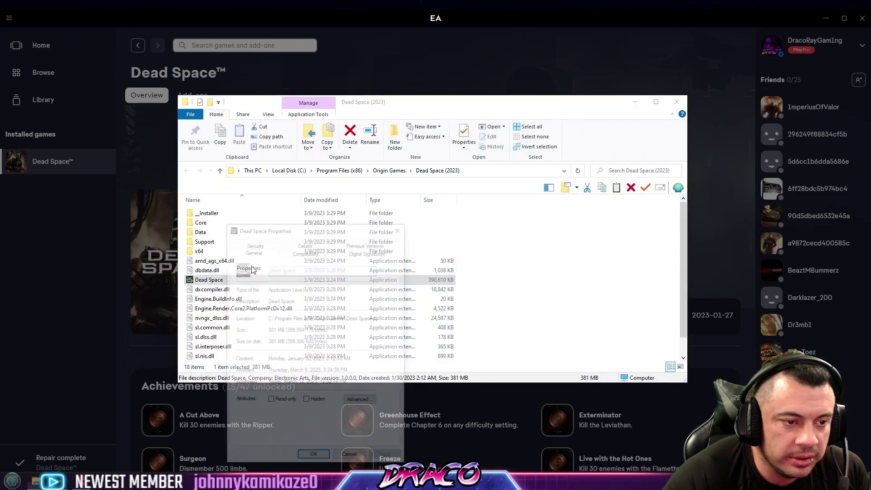
click(314, 256)
click(313, 253)
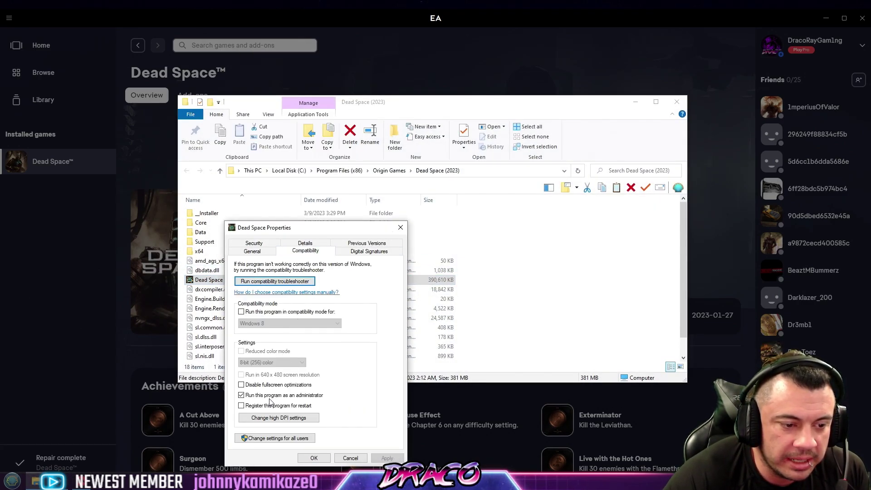
click(314, 459)
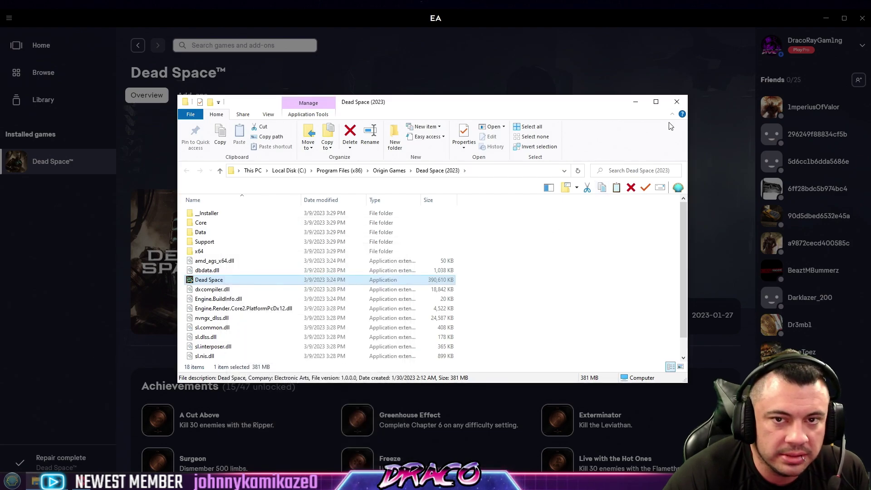
Step: Close the install folder window and launch Task Manager from the taskbar
click(677, 102)
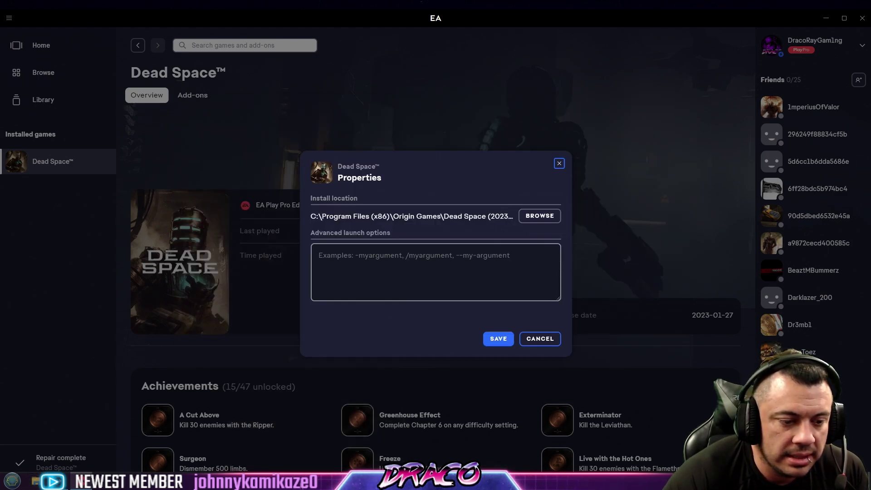
right_click(302, 478)
click(331, 437)
Step: Switch Task Manager to the Details list of running processes
click(323, 30)
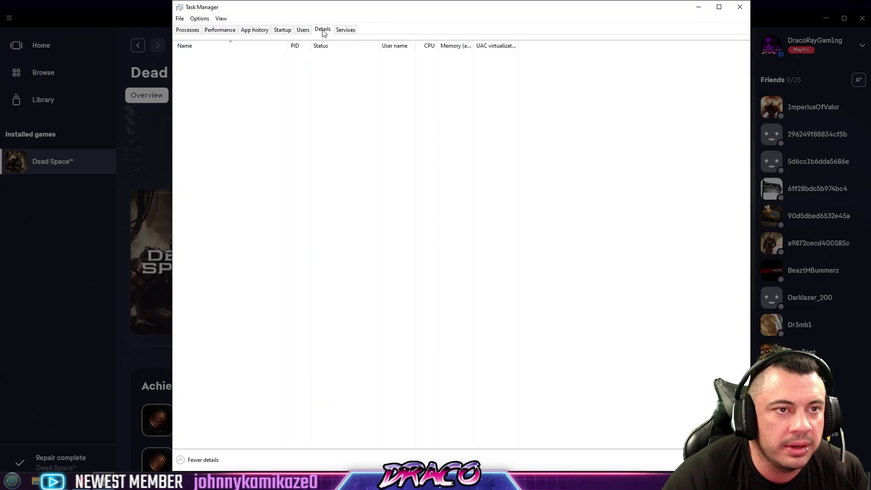
right_click(273, 479)
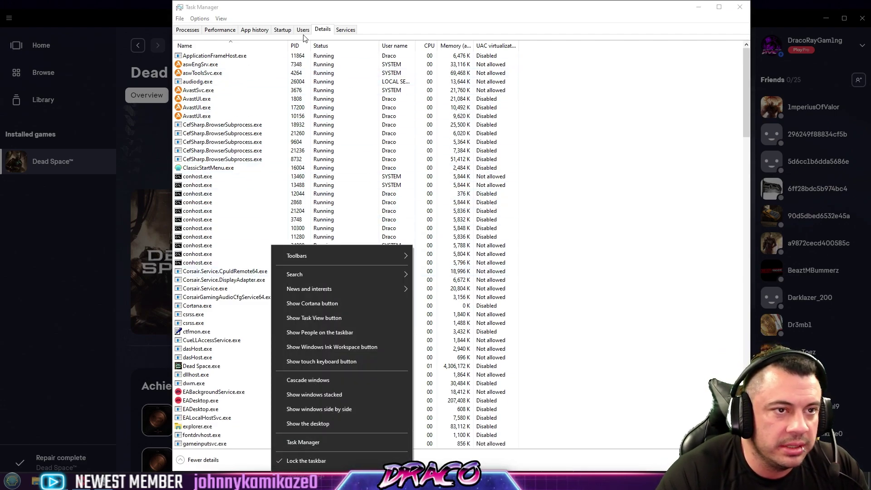
click(324, 34)
click(230, 151)
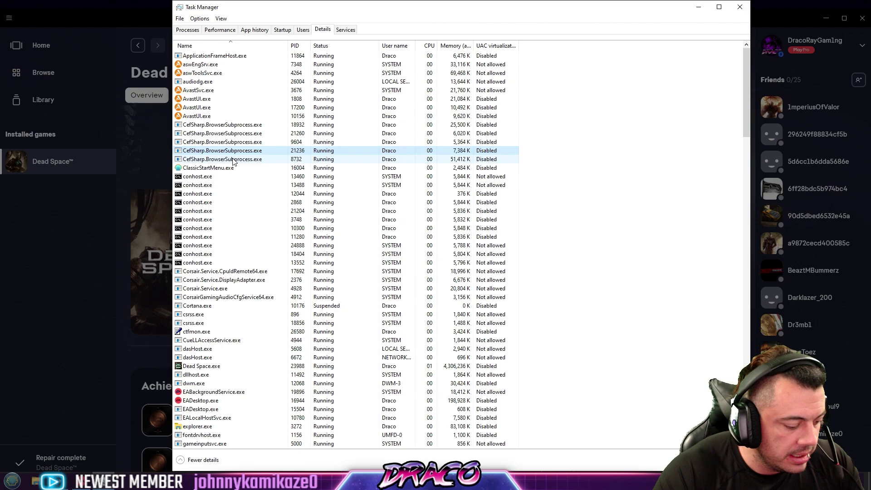
Step: End the Dead Space.exe process and confirm End process
right_click(238, 367)
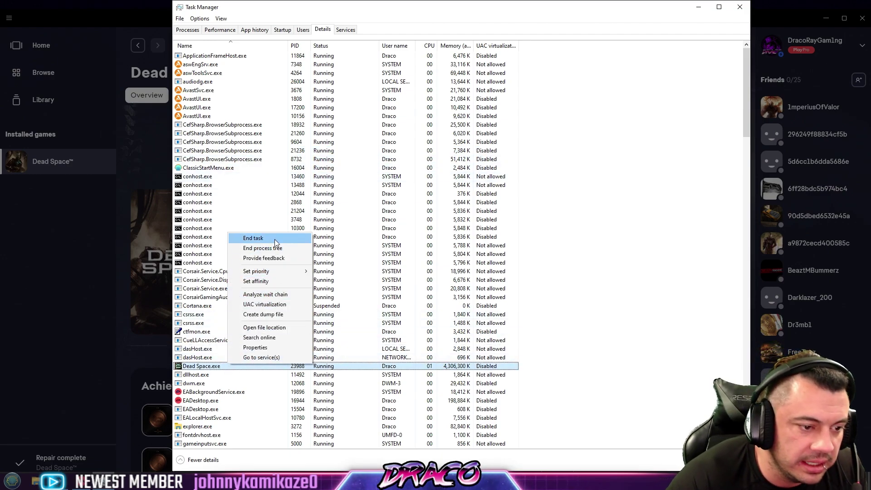
click(257, 238)
click(439, 254)
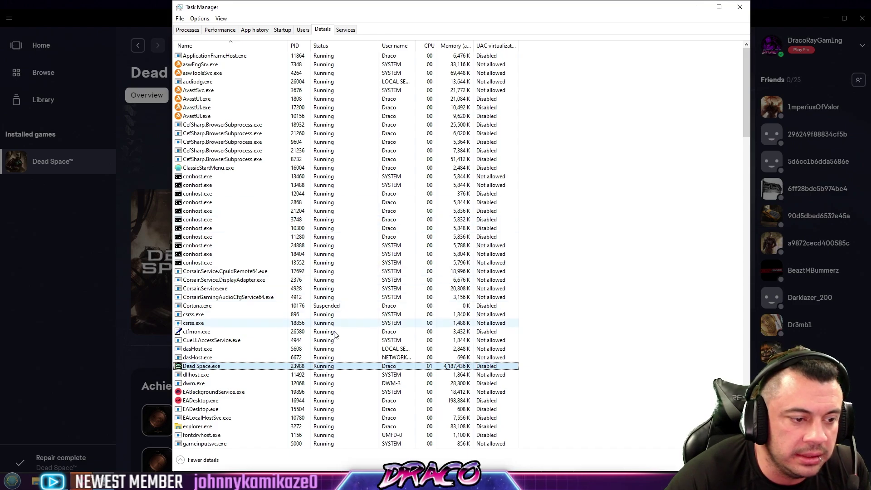
click(741, 7)
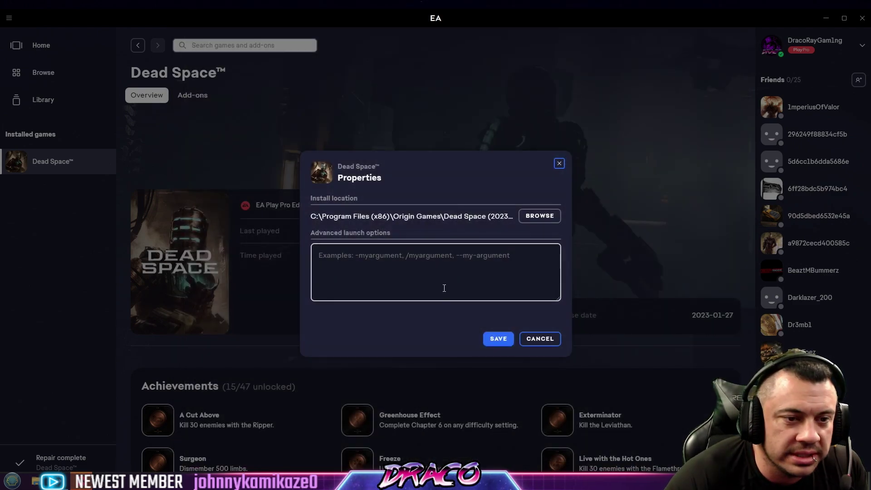
click(545, 217)
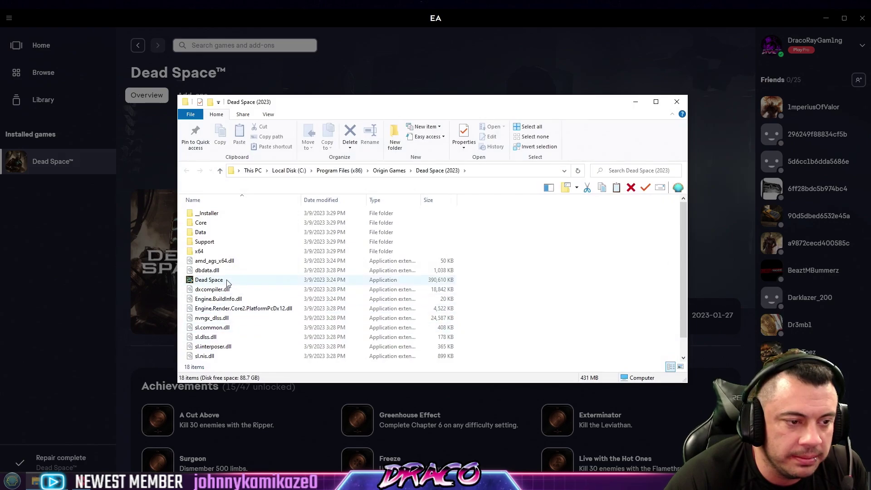
right_click(232, 278)
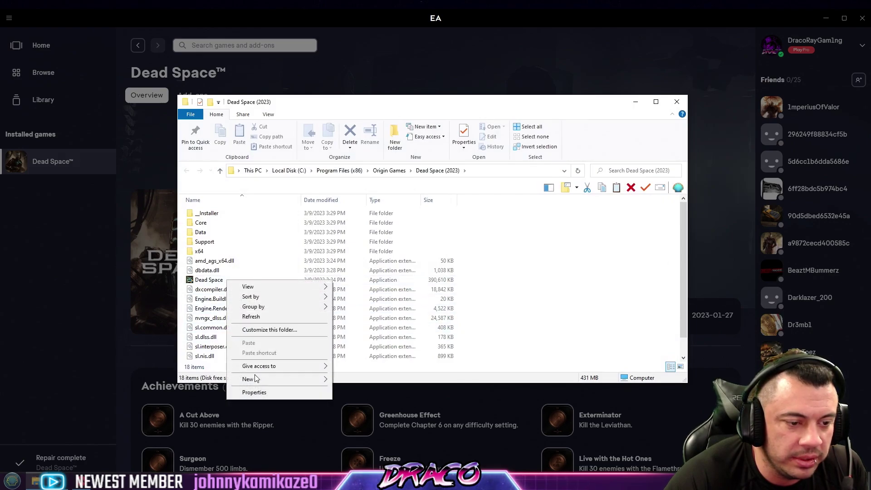
click(252, 392)
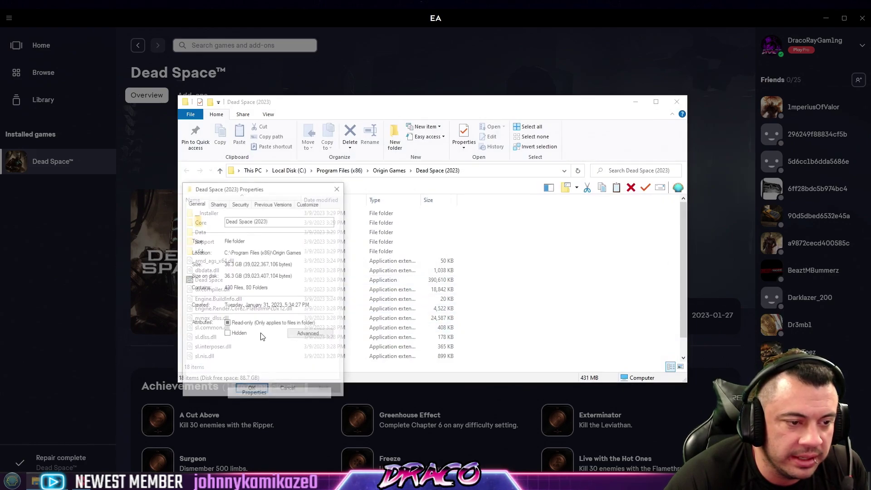
click(337, 189)
right_click(207, 285)
click(218, 282)
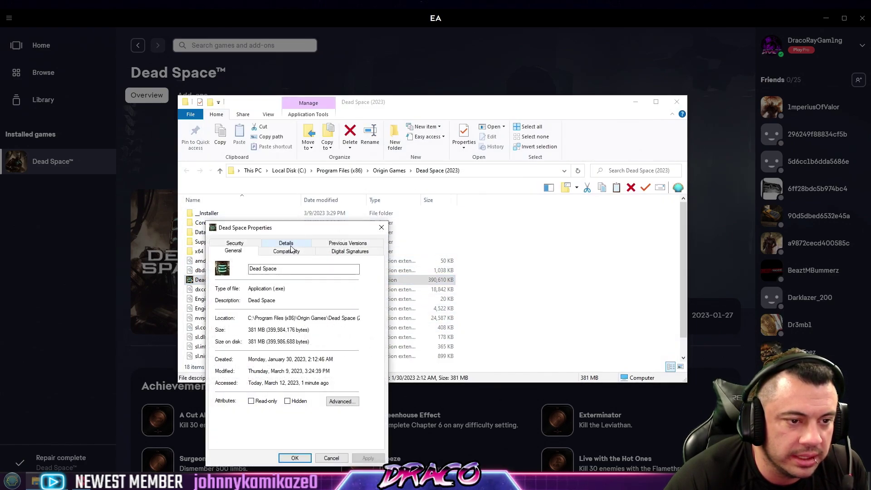
click(287, 251)
click(290, 246)
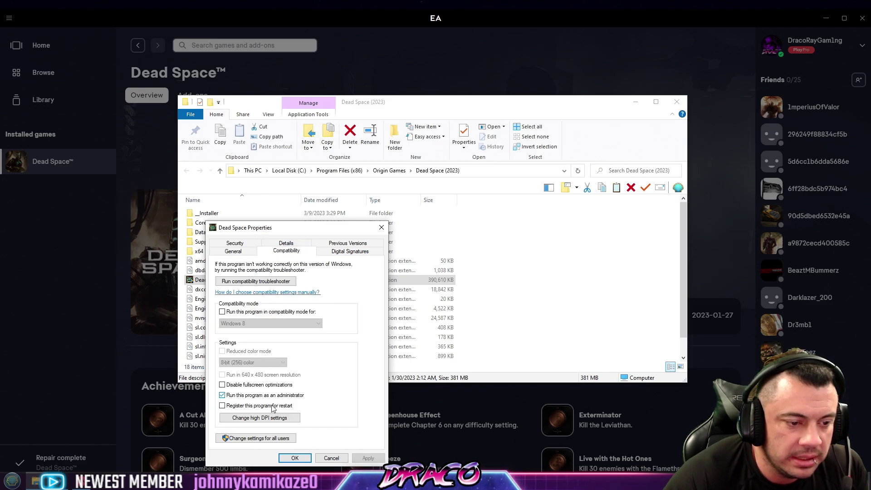
click(295, 458)
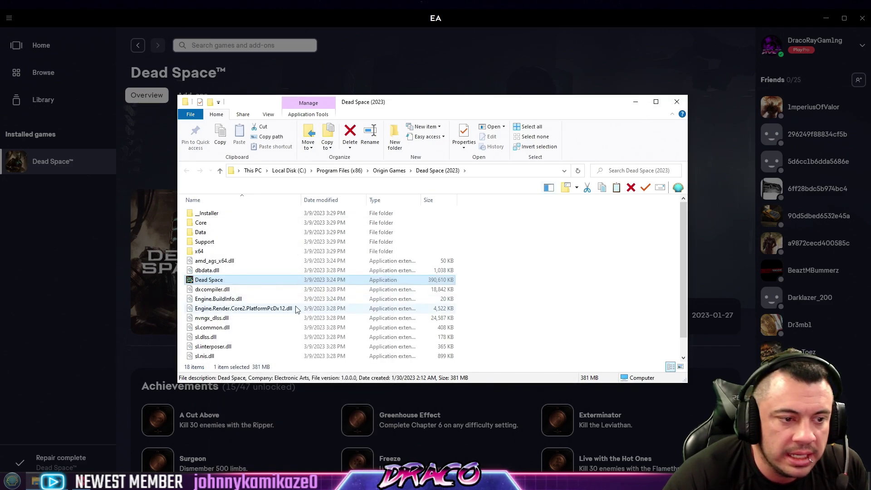
click(676, 102)
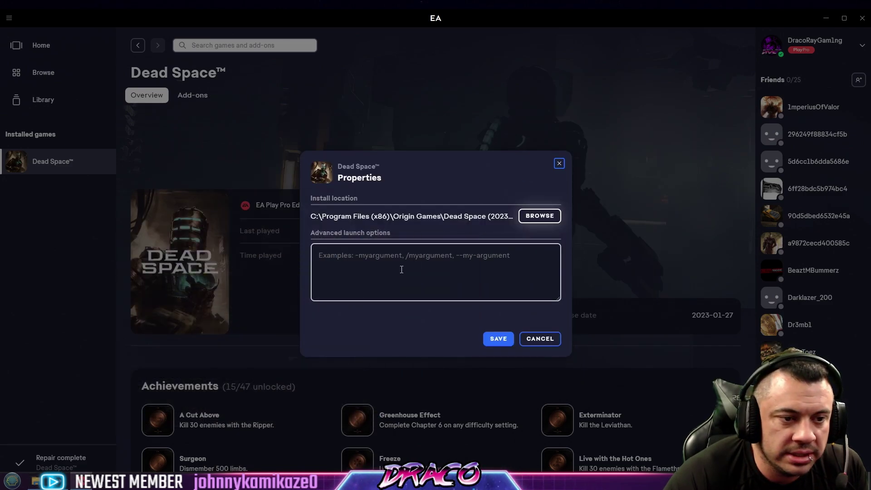
Step: Cancel Properties, try PLAY on Dead Space, dismiss the 'failed to launch' error, reopen MANAGE
click(530, 339)
click(455, 316)
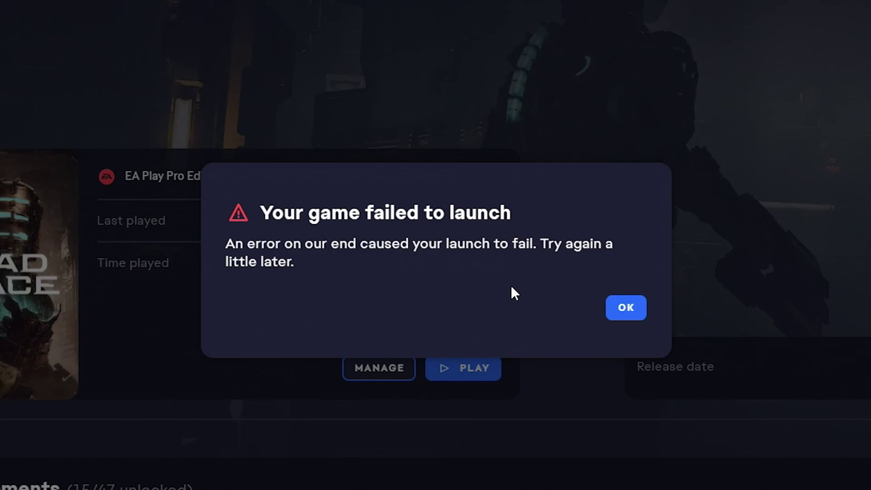
click(627, 309)
click(398, 374)
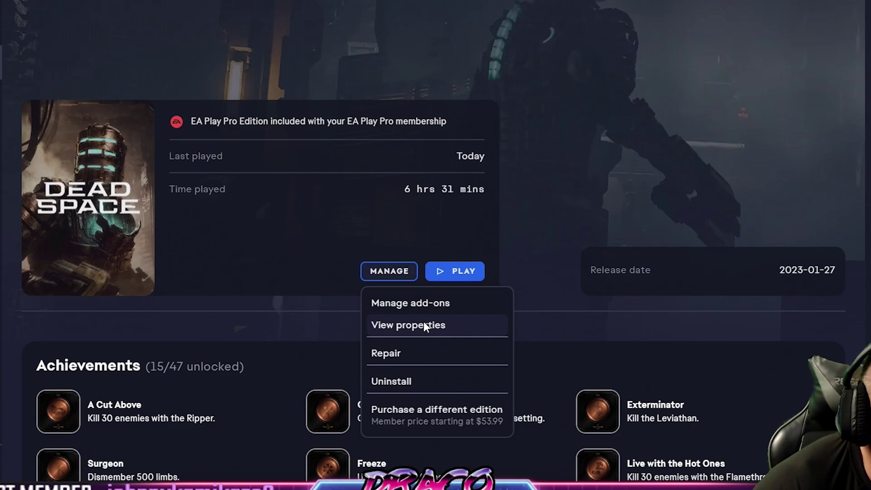
Step: From View properties, browse to the install folder and open Dead Space.exe's Properties
click(429, 355)
click(538, 215)
right_click(158, 229)
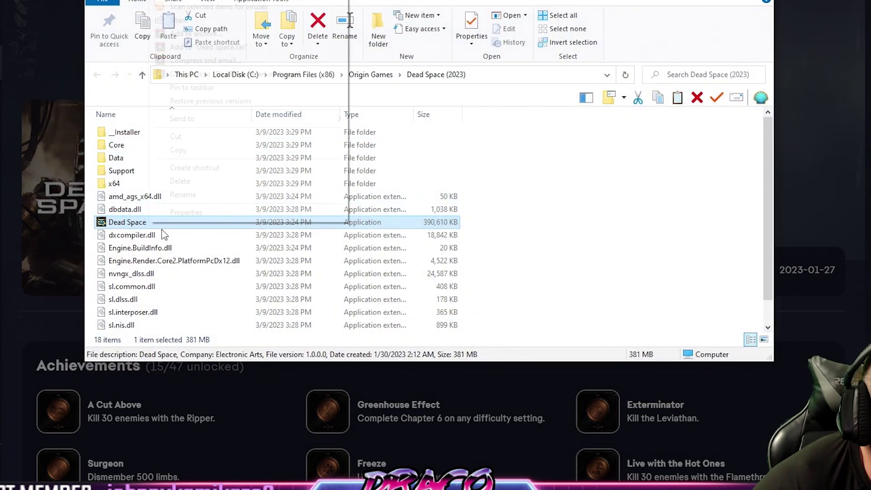
click(195, 211)
Step: Untick 'Run this program as an administrator' on the Compatibility tab, apply, and leave Explorer
click(266, 175)
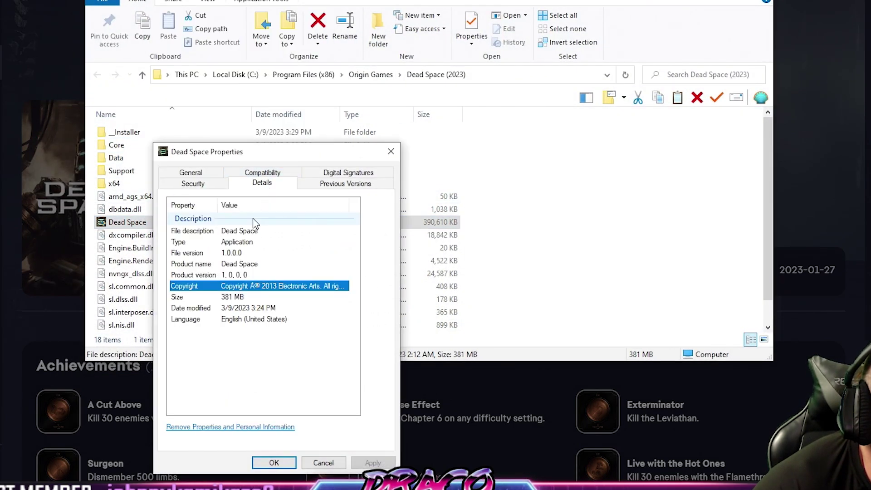
click(279, 176)
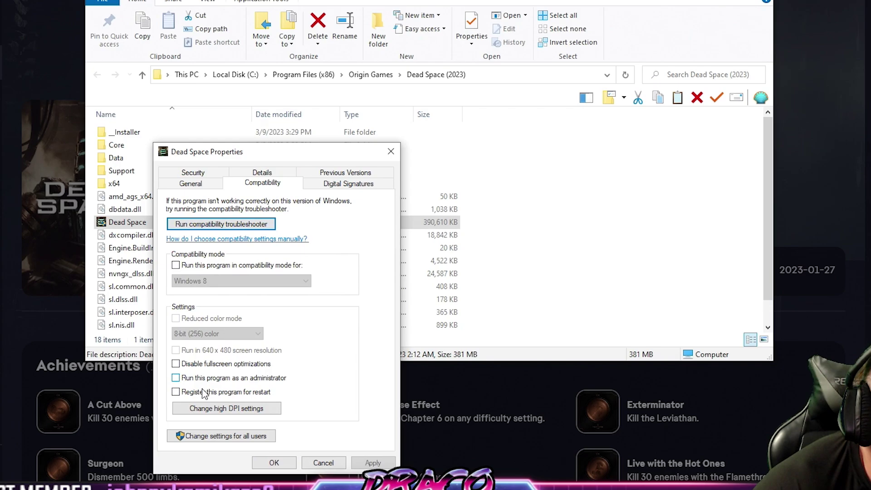
click(274, 462)
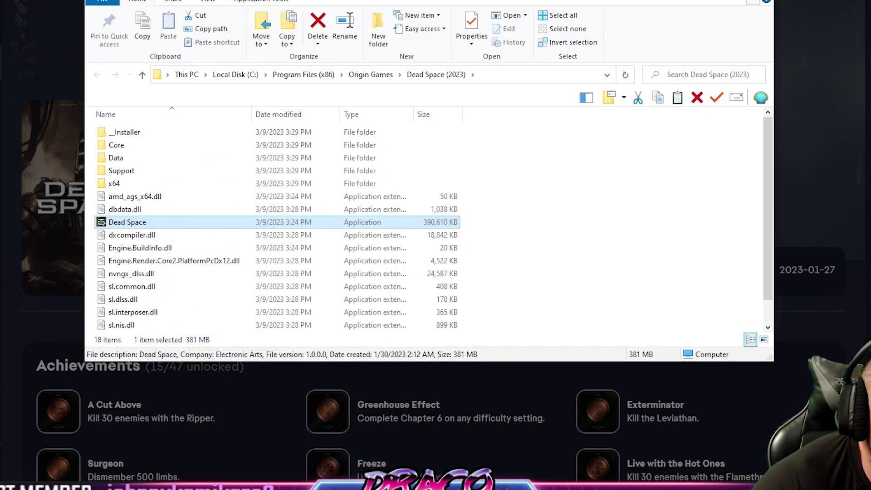
key(alt+Tab)
Step: Cancel Dead Space's properties and press PLAY to launch the game
click(572, 301)
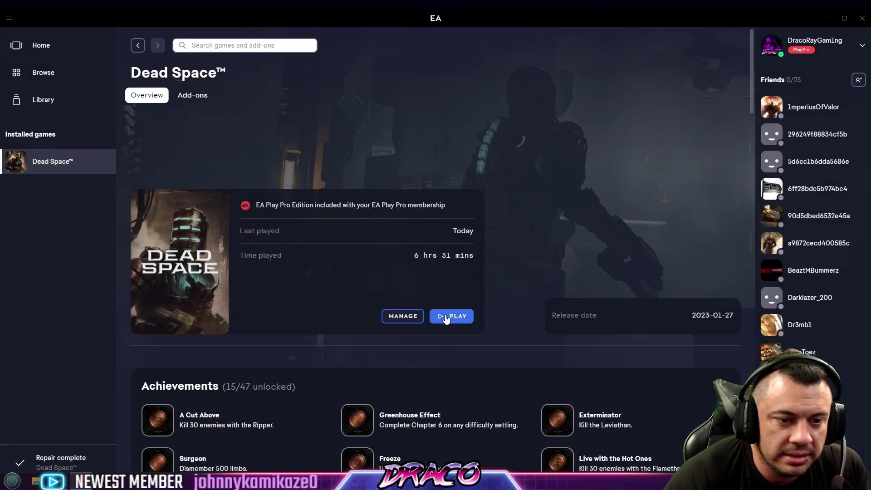
click(446, 317)
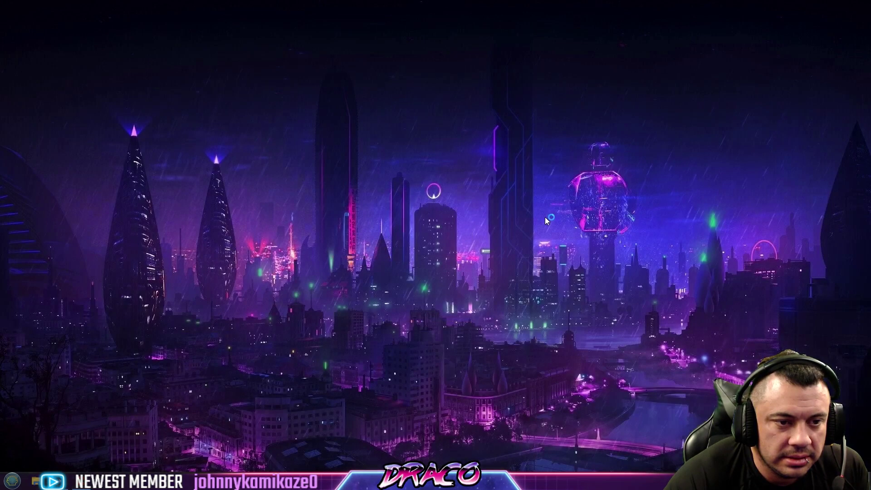